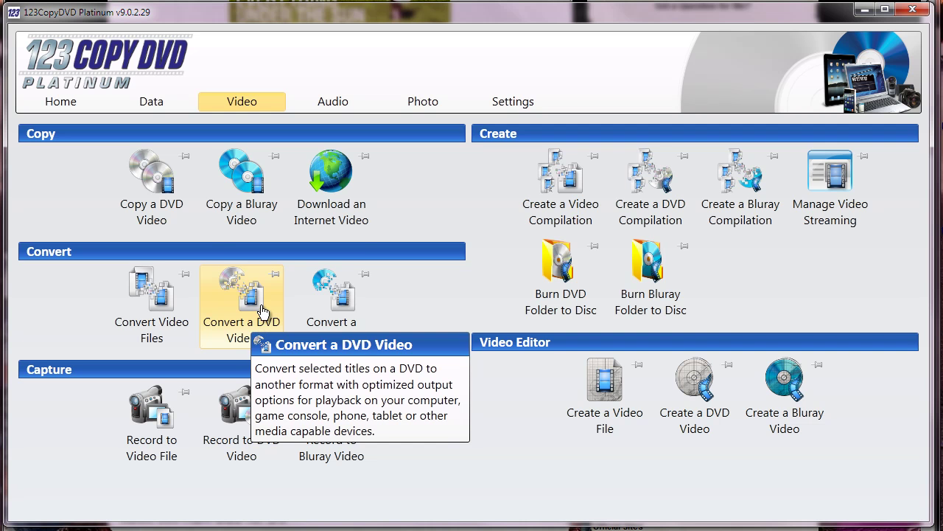
Step: Open the DVD copy setup for TAKEN and play, then stop, a preview of Title 1
click(148, 186)
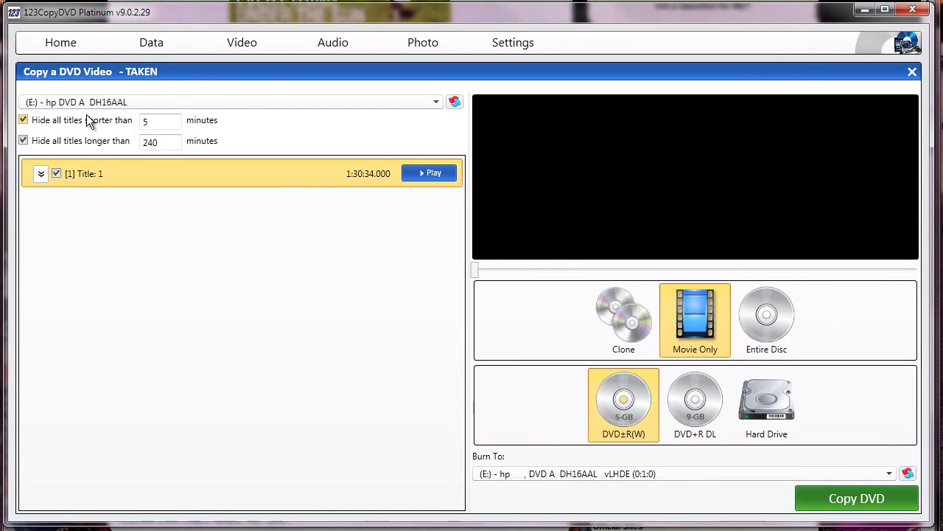
click(432, 174)
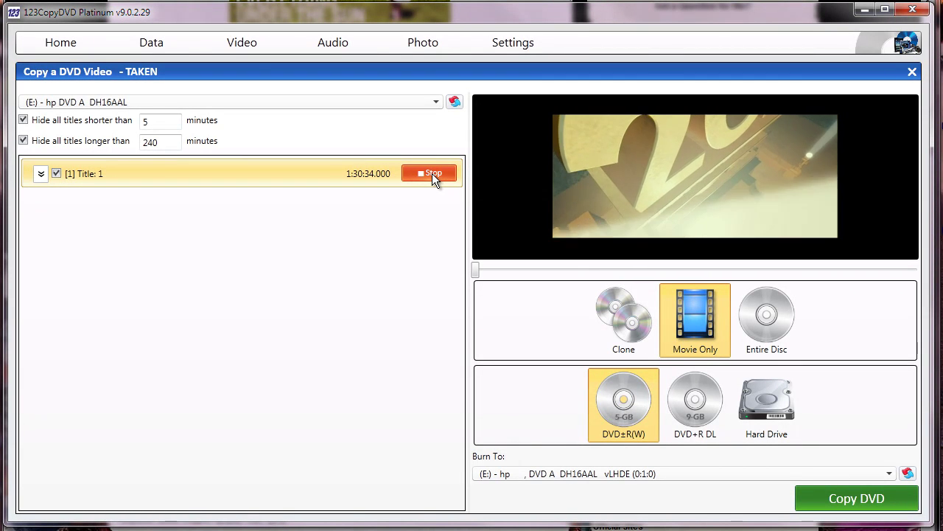
click(432, 173)
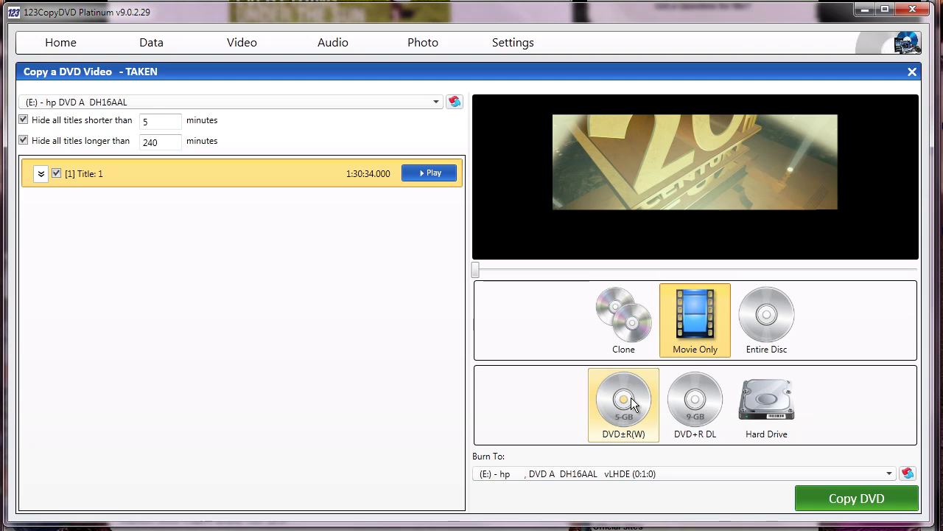
Step: Switch from Entire Disc back to Movie Only, target a DVD±R(W) disc, and bring up burn options
click(784, 336)
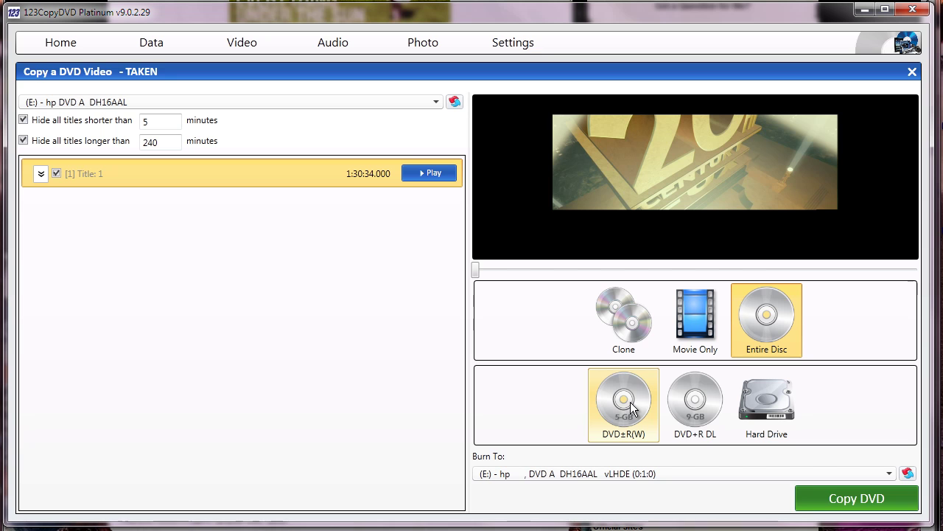
click(698, 328)
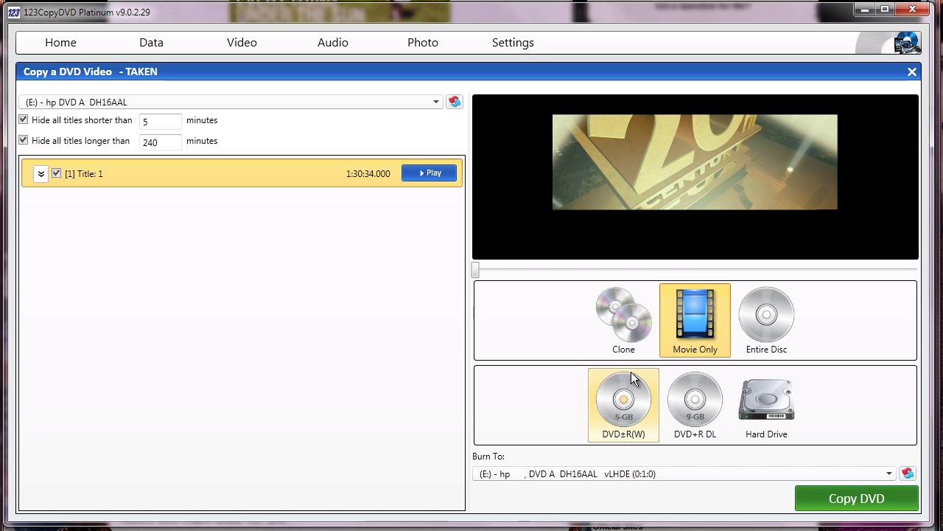
click(631, 420)
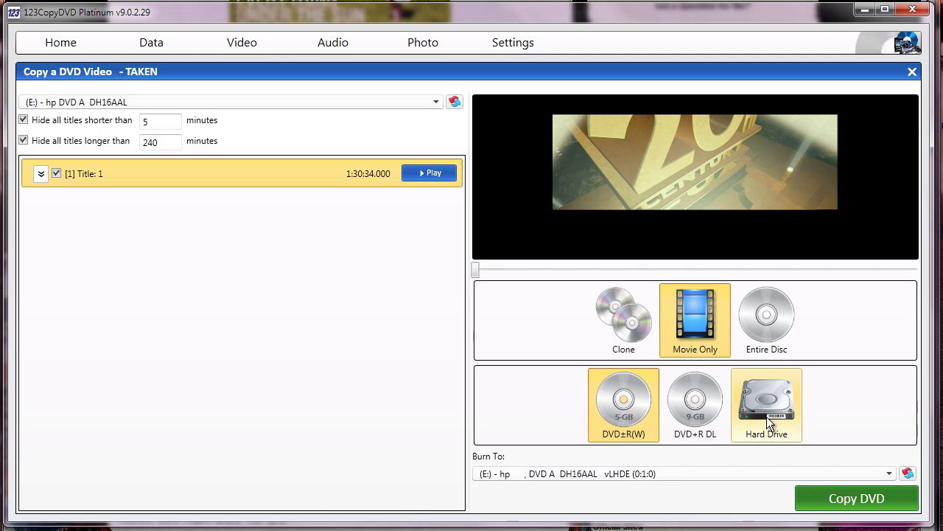
click(847, 500)
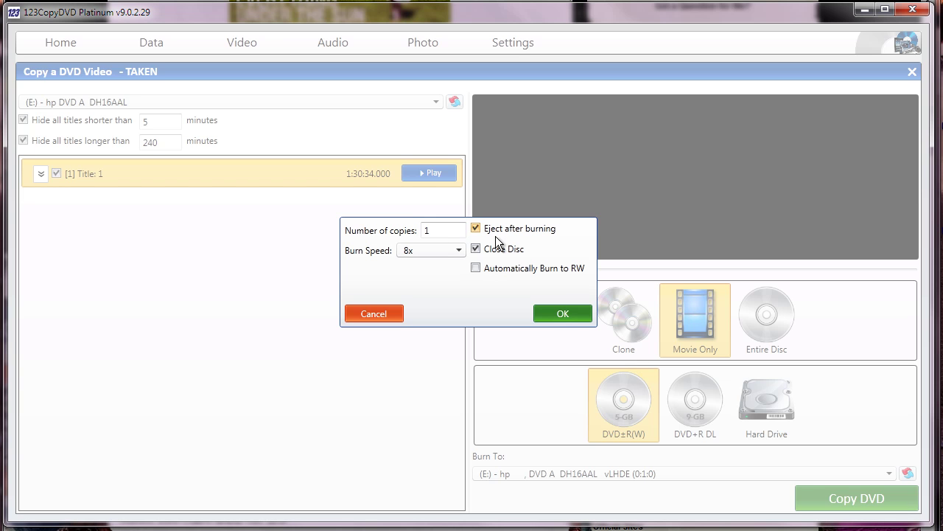
Step: Accept the burn options (one copy, 8x), cancel the compression, and return to Video tools
click(557, 314)
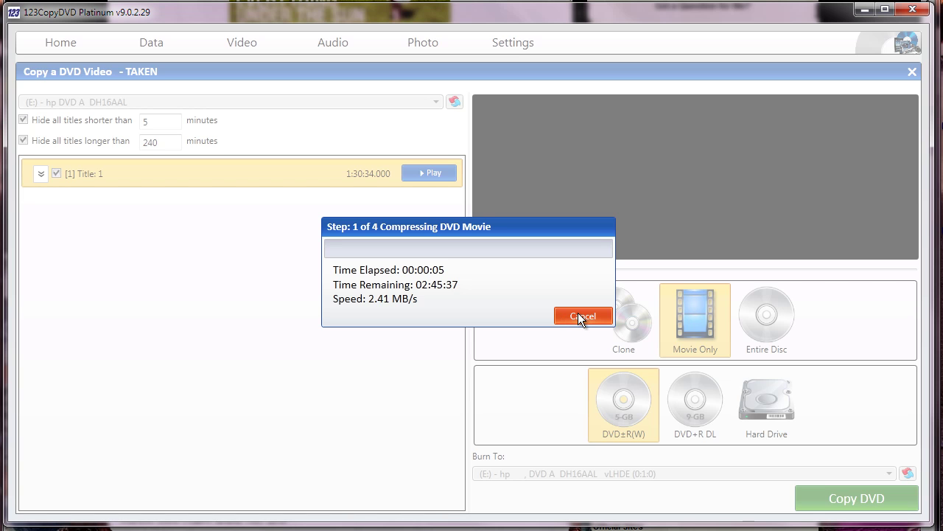
click(581, 314)
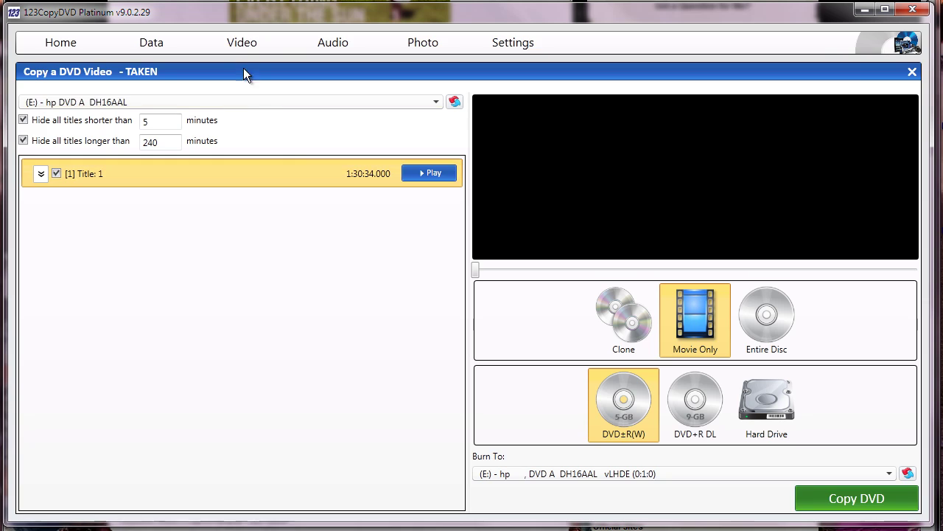
click(244, 44)
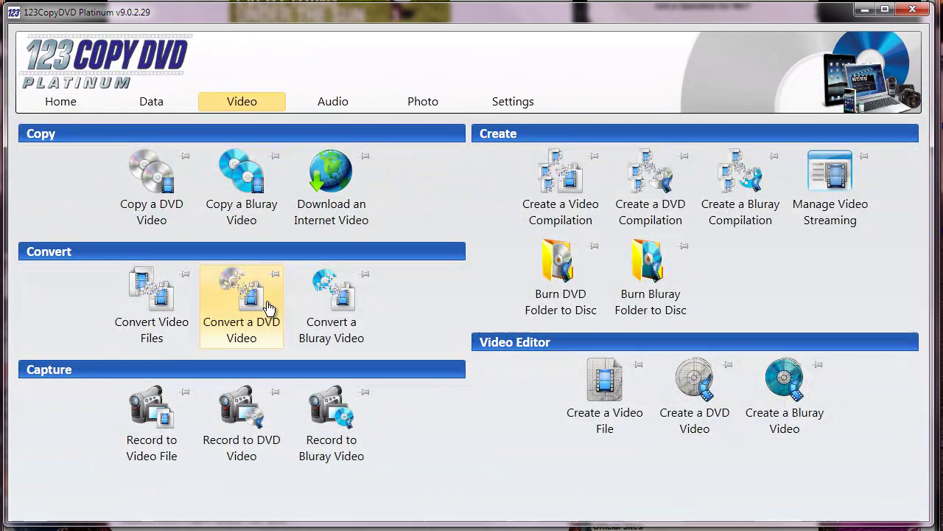
Step: Open Convert a DVD Video for TAKEN and choose iPad as the output device
click(253, 303)
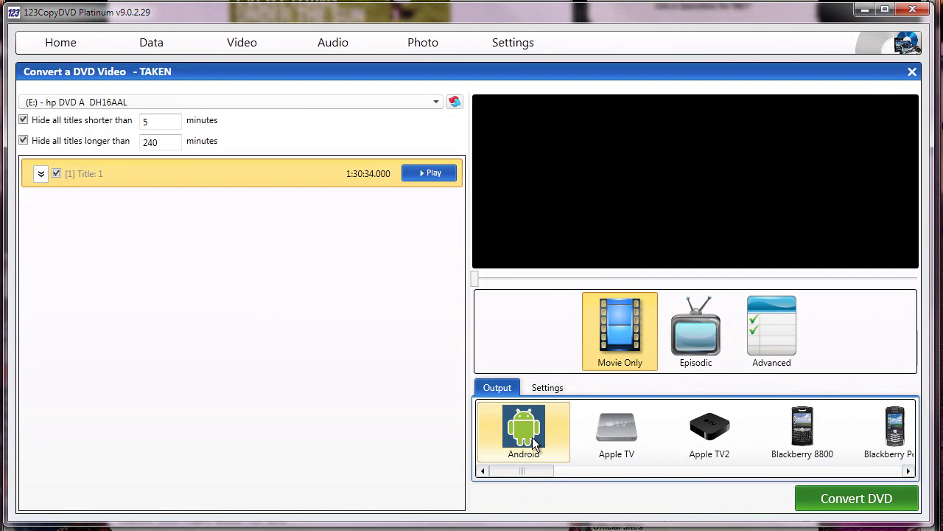
drag(529, 471, 645, 474)
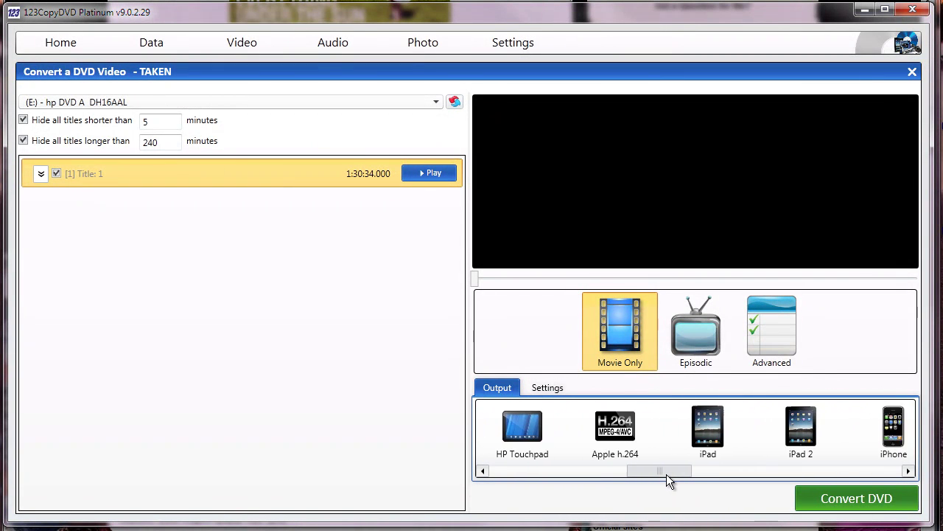
drag(645, 474, 690, 474)
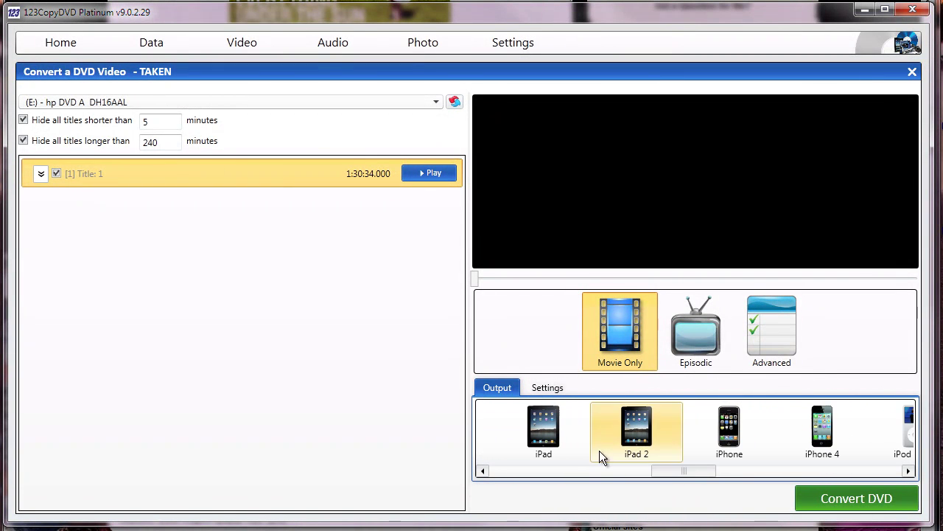
click(550, 430)
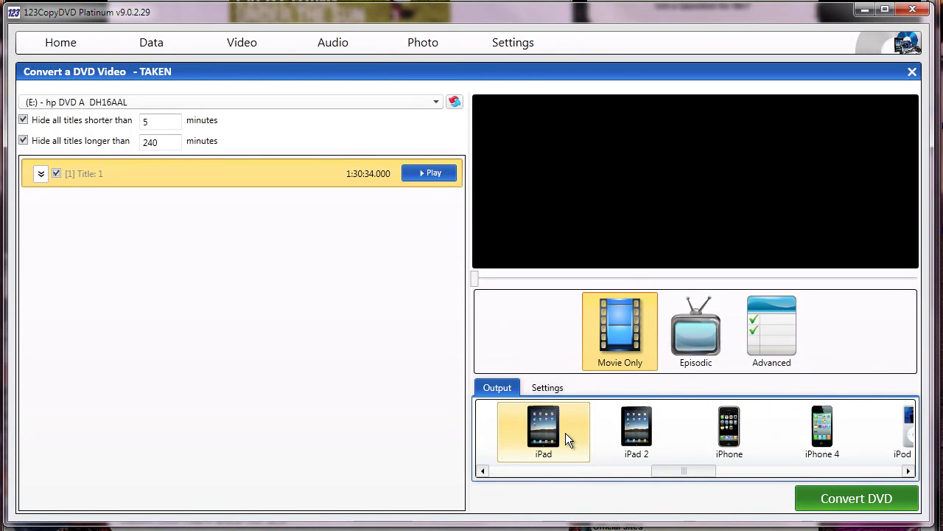
Step: Set the video bitrate to 2841 kb/s and start converting TAKEN.m4v into My Videos
click(554, 386)
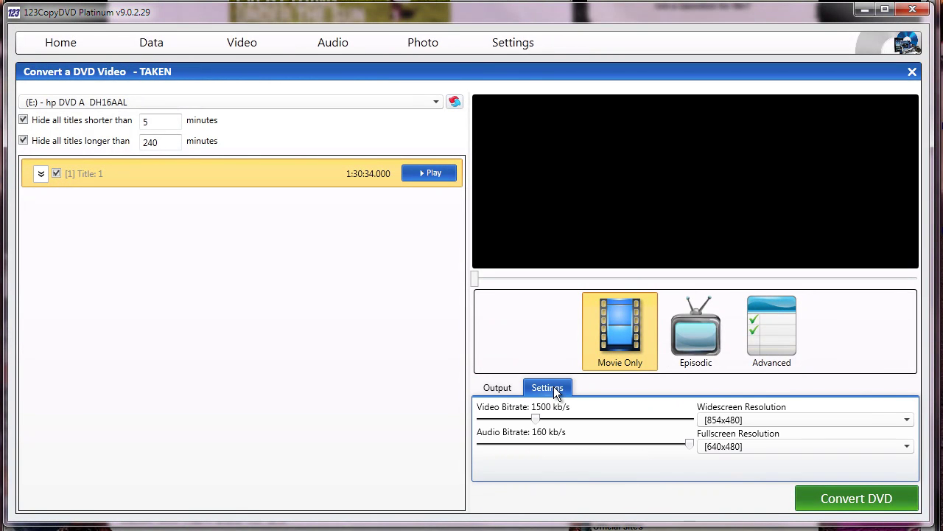
drag(536, 418, 595, 418)
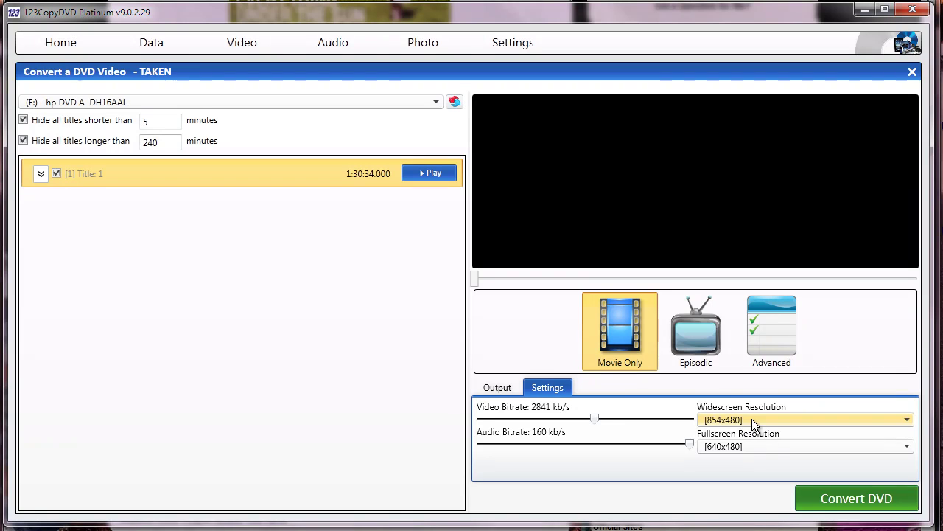
click(853, 501)
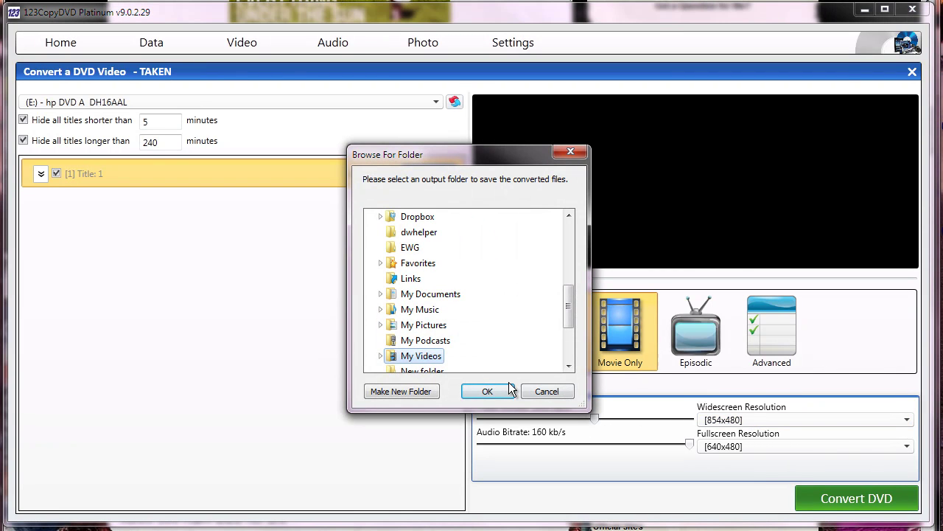
click(481, 390)
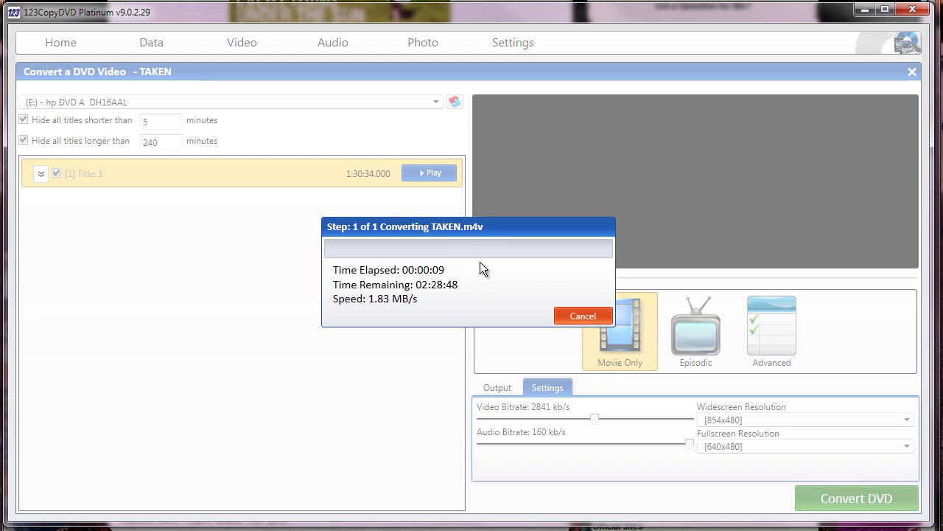
Step: Cancel the TAKEN.m4v conversion that is in progress
click(573, 315)
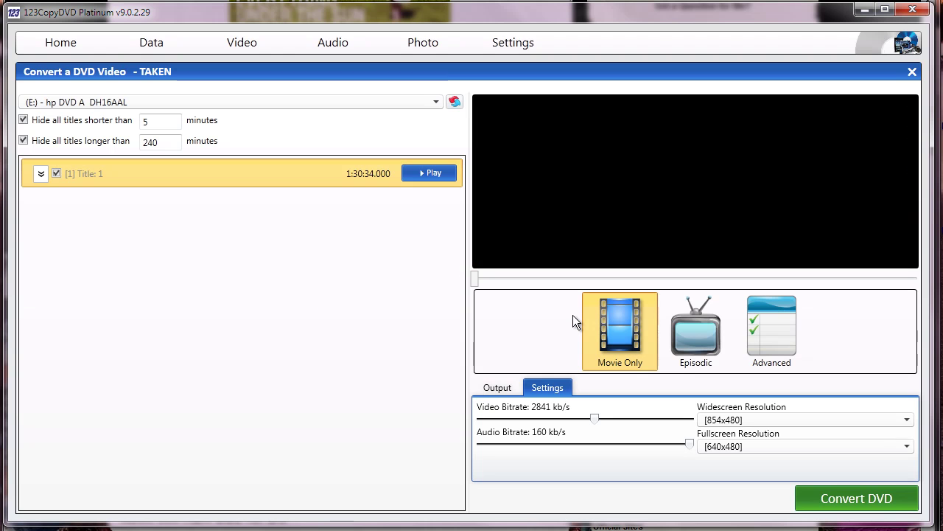